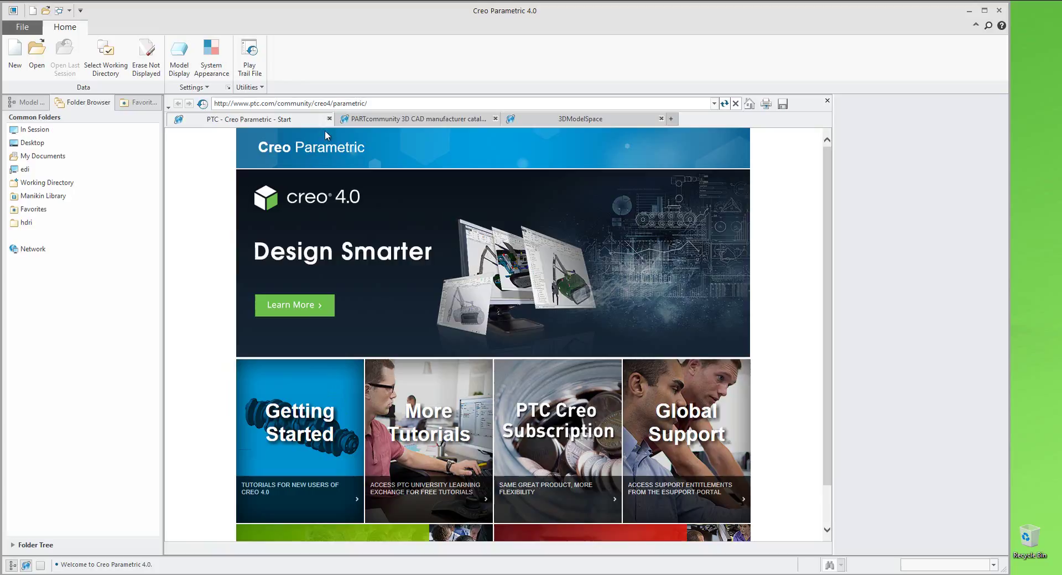
# Step: Switch the embedded browser to the PARTcommunity 3D CAD catalogs page
pyautogui.click(370, 120)
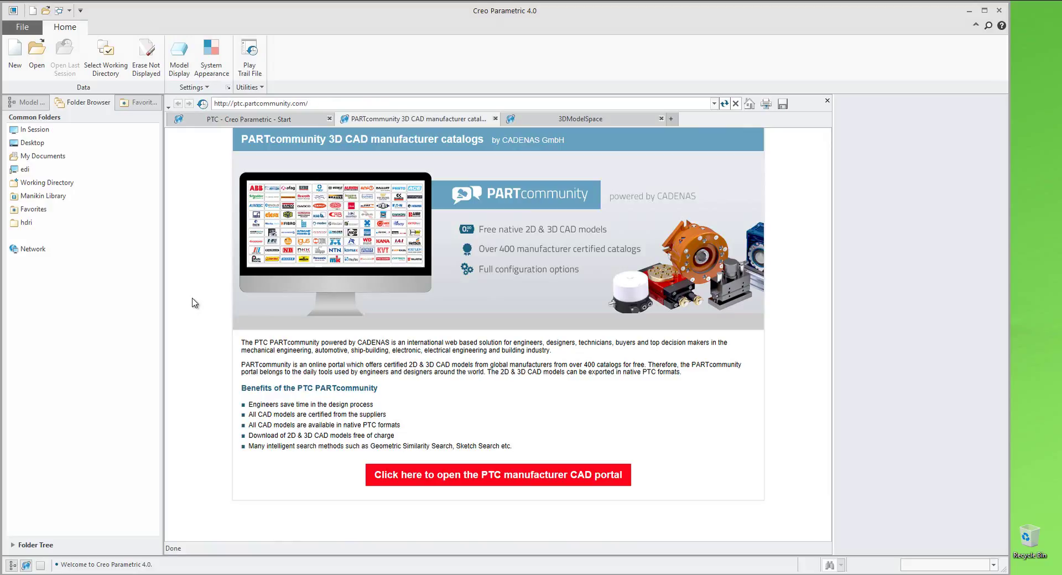
pyautogui.click(827, 100)
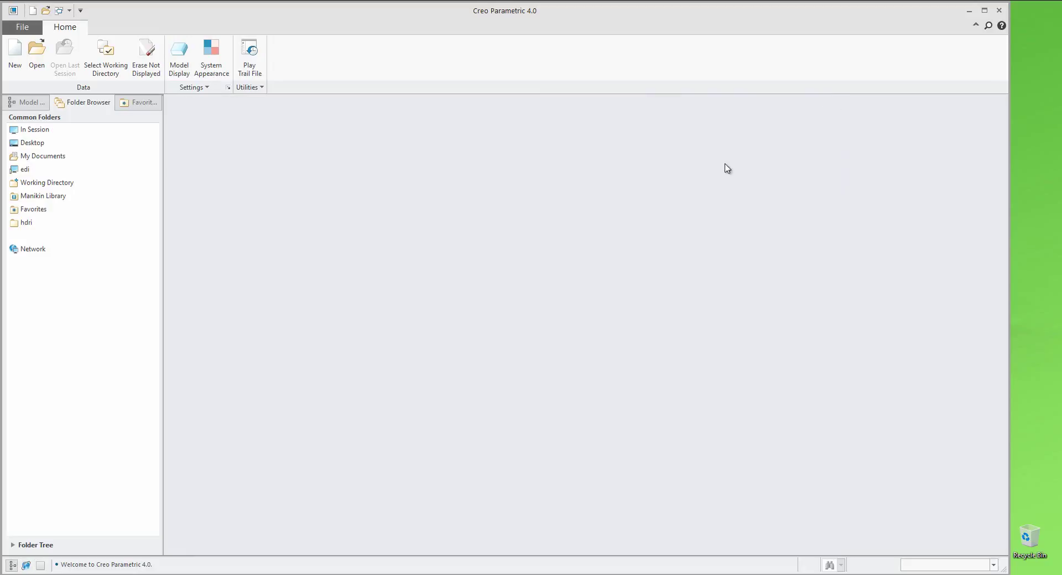
pyautogui.click(26, 566)
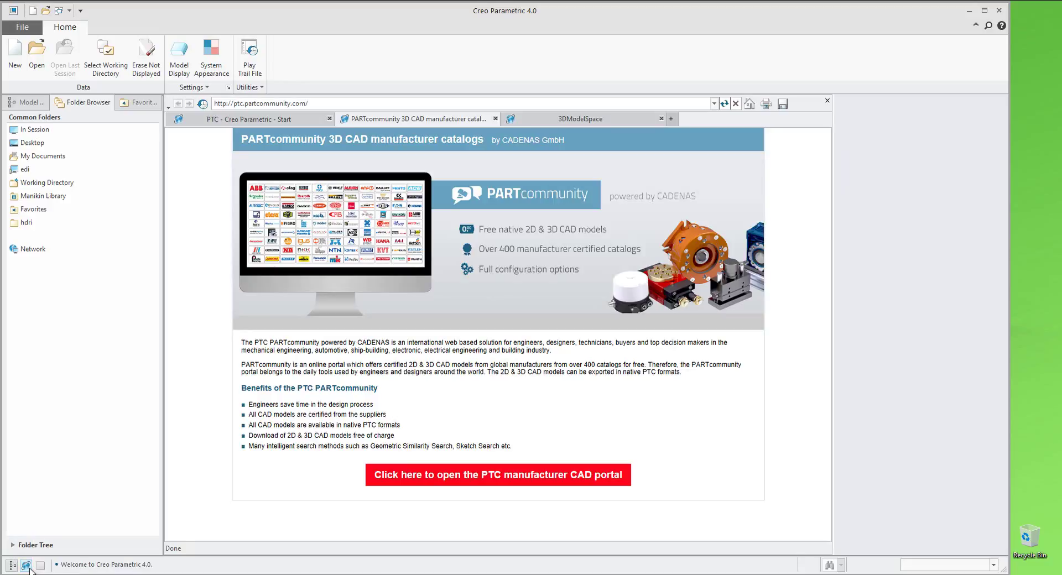
pyautogui.click(26, 566)
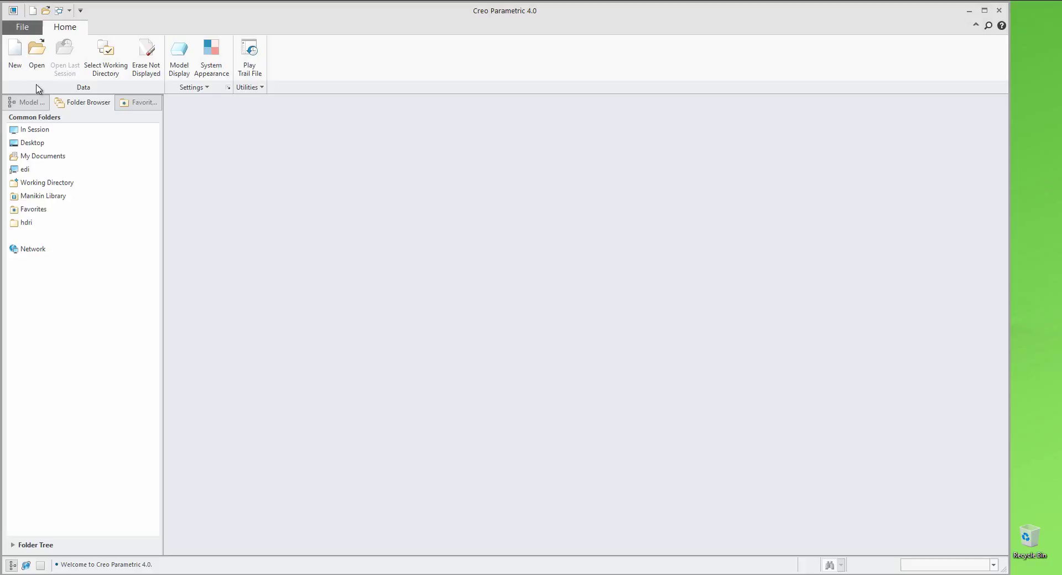
# Step: Start a new Part > Solid model named prt0001 using the default template
pyautogui.click(15, 55)
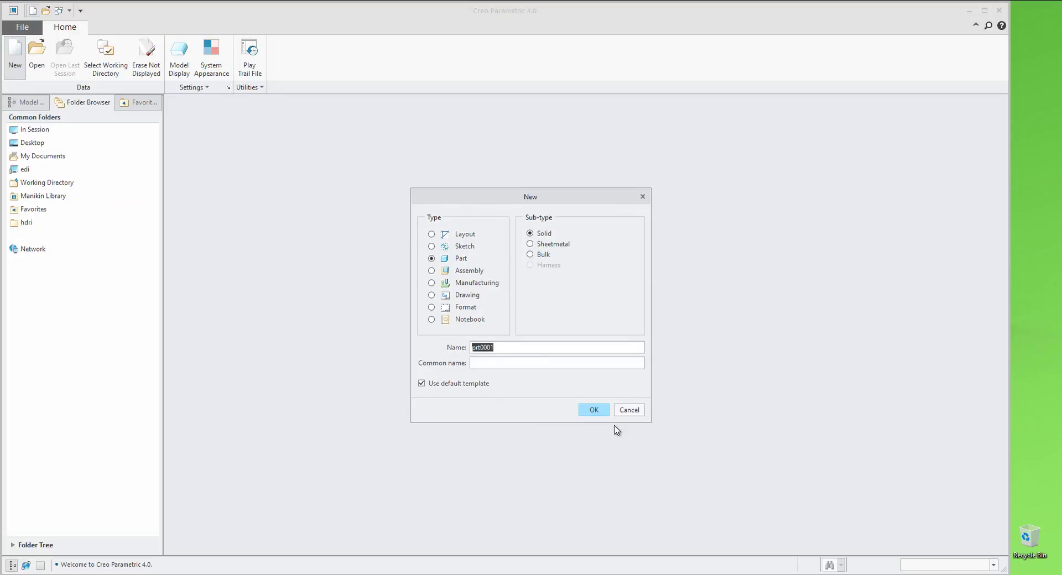
pyautogui.moveTo(499, 347); pyautogui.dragTo(470, 366)
pyautogui.click(482, 364)
# Step: Create part PRT0001, then look through the Analysis, Annotate and Tools tabs before returning to Model
pyautogui.click(587, 410)
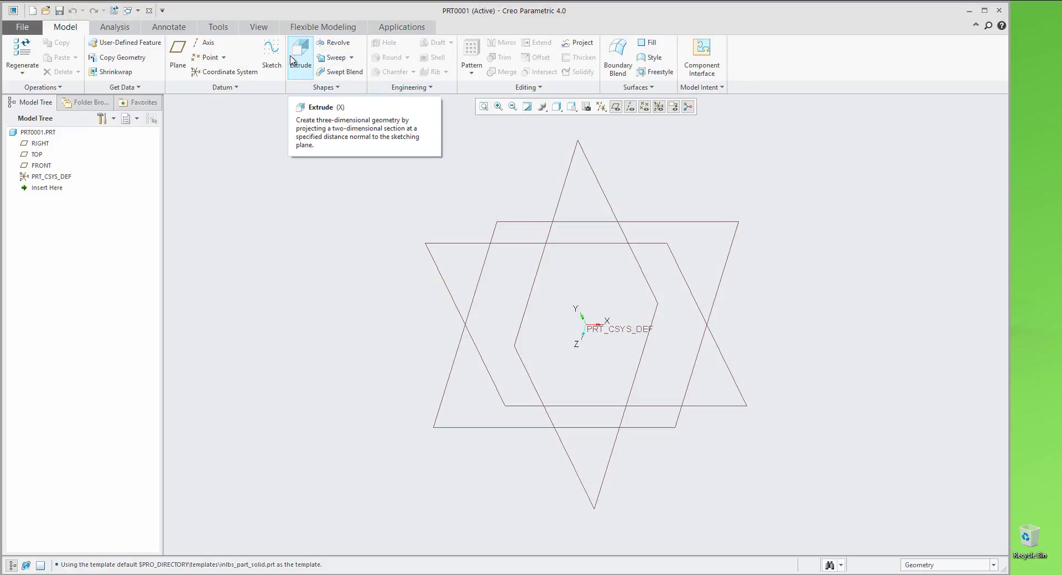
pyautogui.click(113, 27)
pyautogui.click(166, 32)
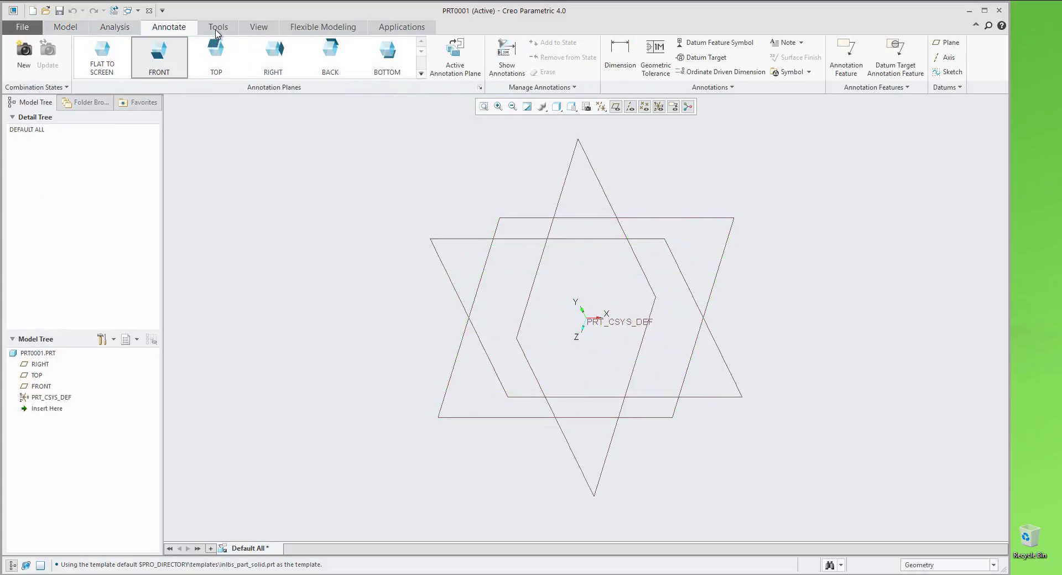
pyautogui.click(217, 32)
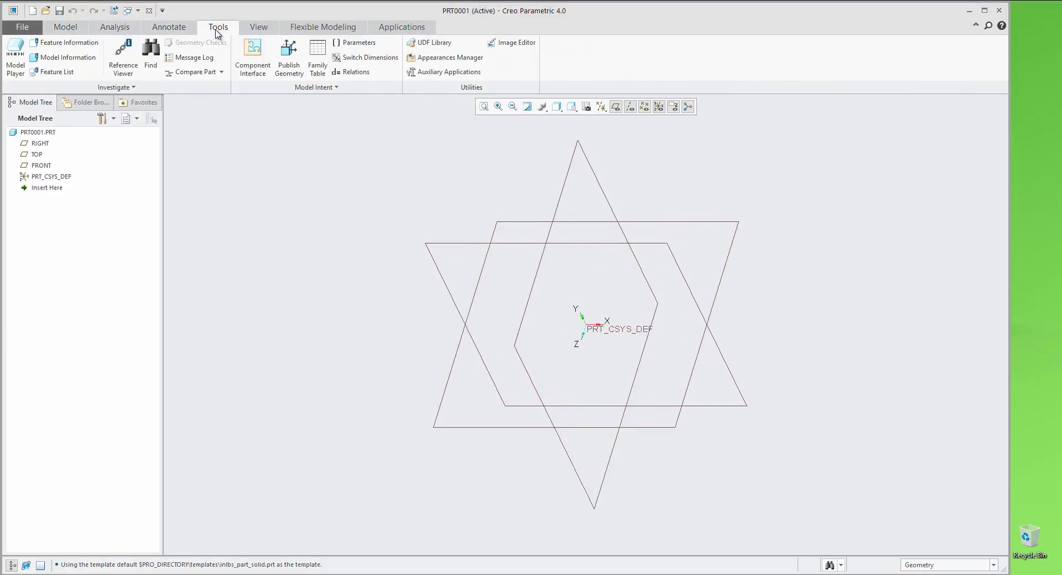
pyautogui.click(65, 28)
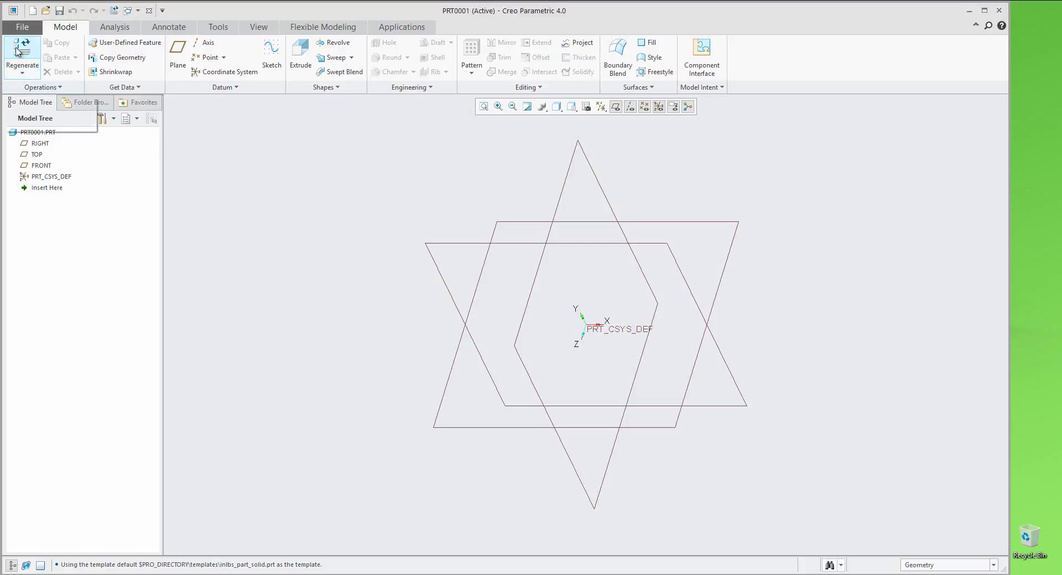
pyautogui.click(21, 26)
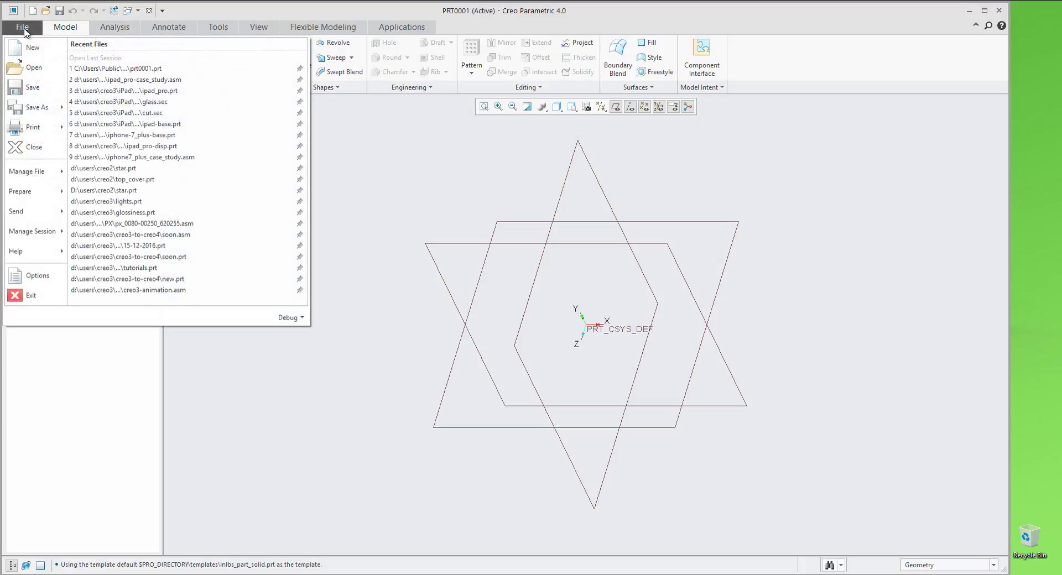
# Step: In Options > Window Settings, uncheck 'Expand the browser during startup' and apply
pyautogui.click(37, 276)
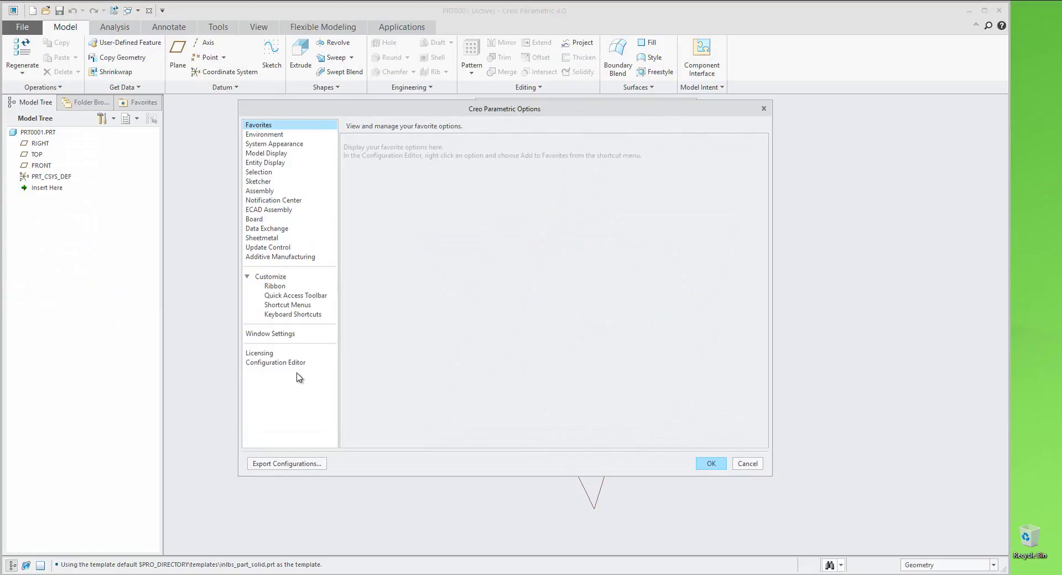
pyautogui.click(264, 136)
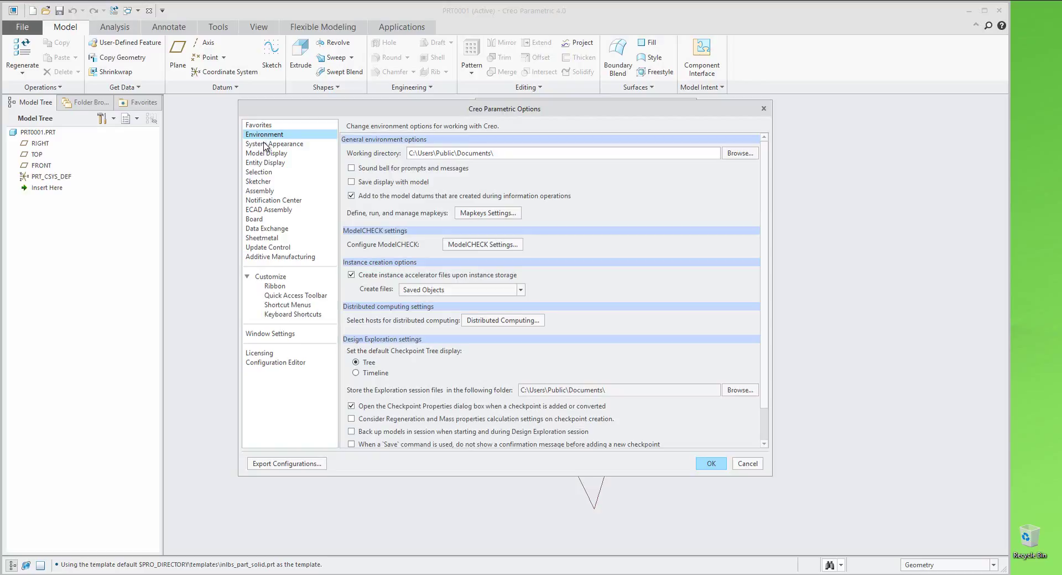
pyautogui.click(266, 145)
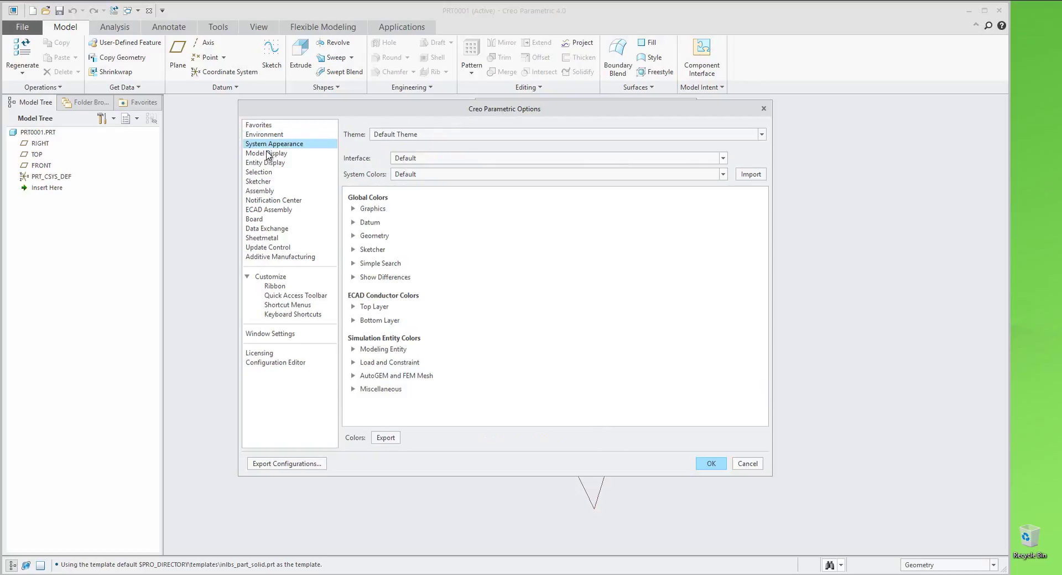
pyautogui.click(268, 154)
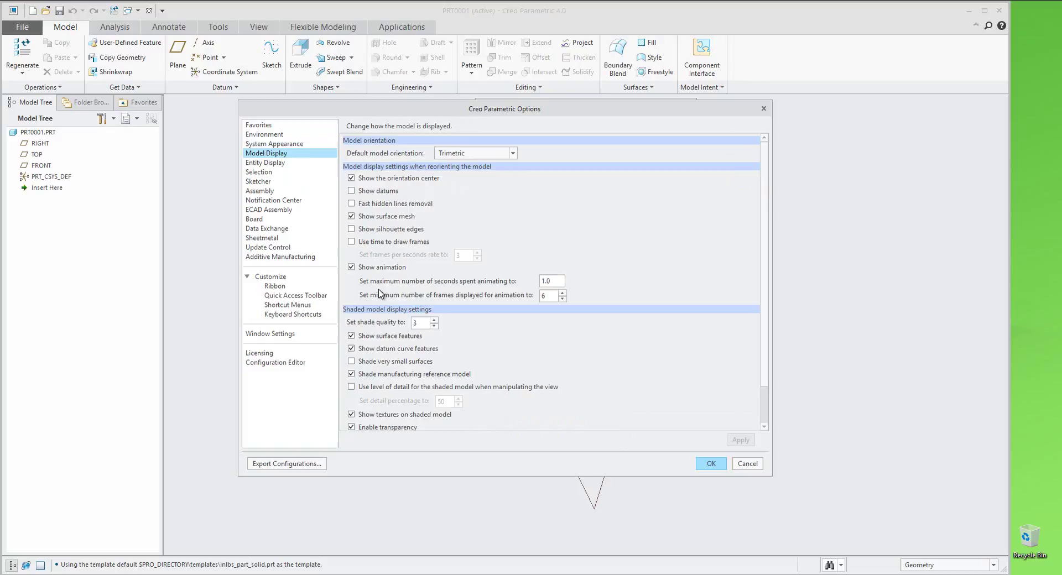
pyautogui.click(277, 334)
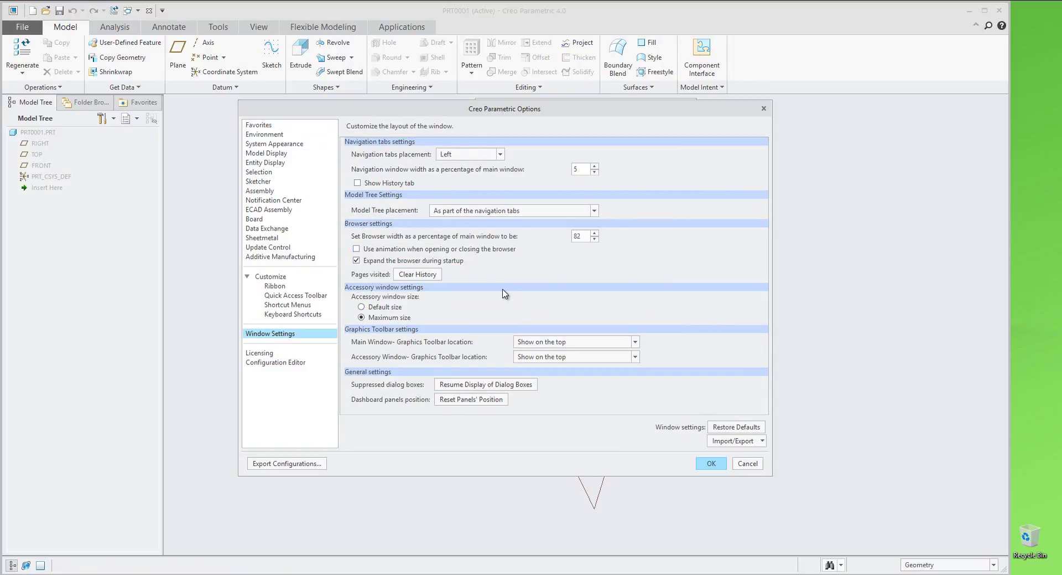
pyautogui.click(356, 261)
pyautogui.click(712, 464)
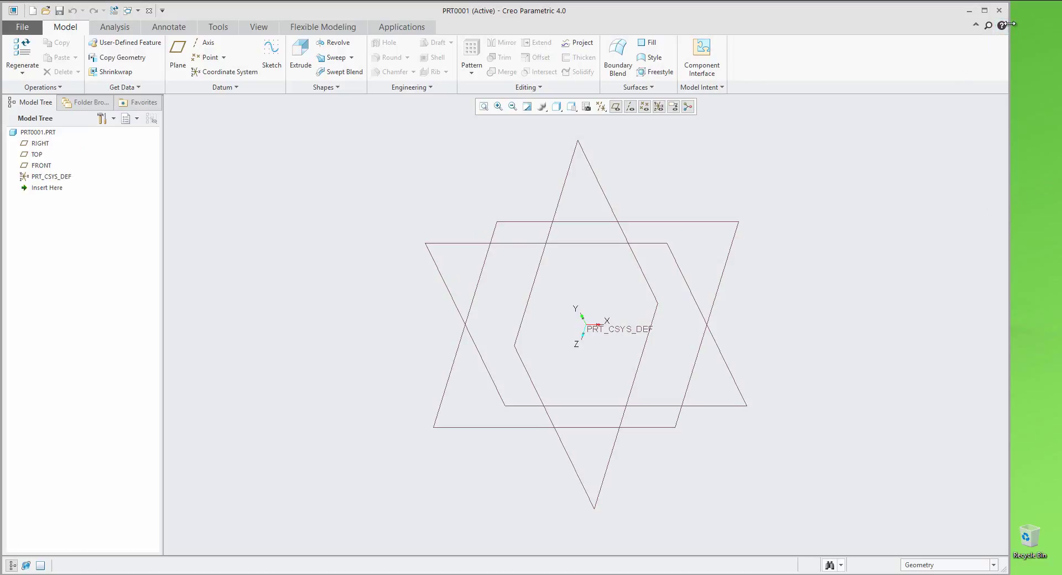
# Step: Narrow the window slightly, then exit Creo Parametric and confirm the exit
pyautogui.moveTo(1009, 34); pyautogui.dragTo(991, 32)
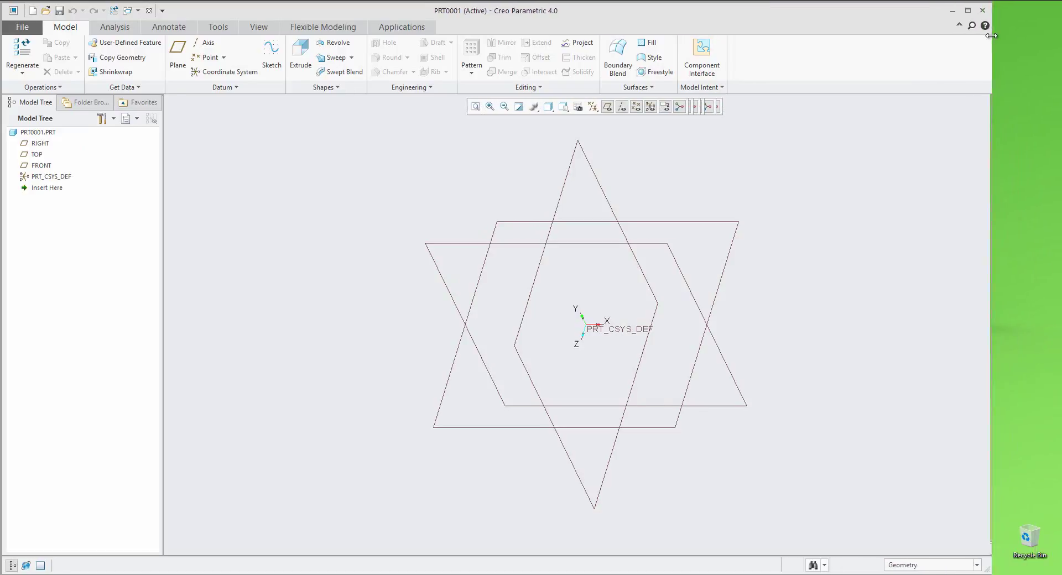
pyautogui.click(981, 10)
pyautogui.click(583, 315)
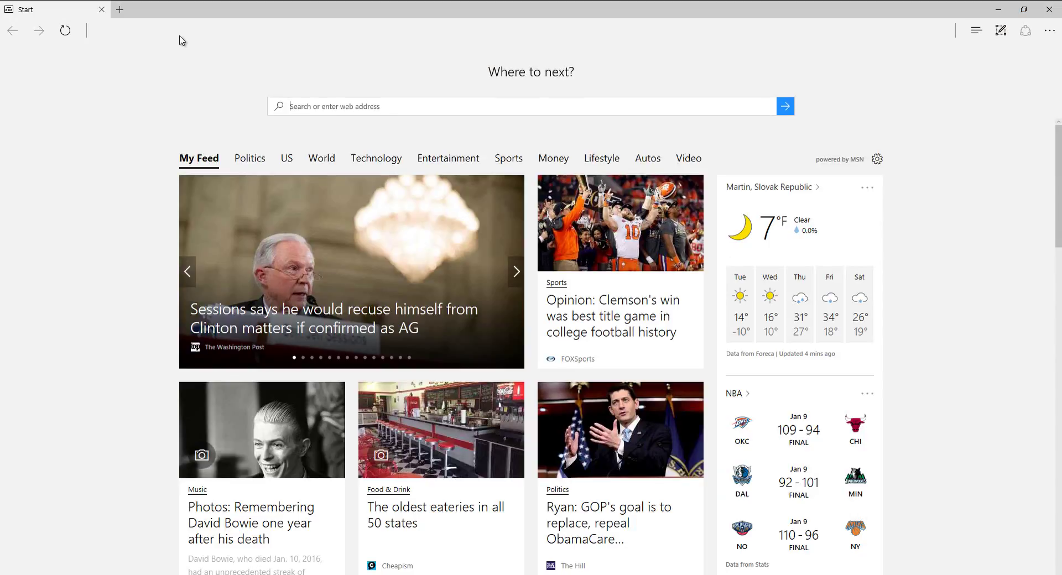
# Step: Go to 4kside.com and open its Creo Parametric 4.0 configuration options list
pyautogui.write('4kside.com')
pyautogui.press('Return')
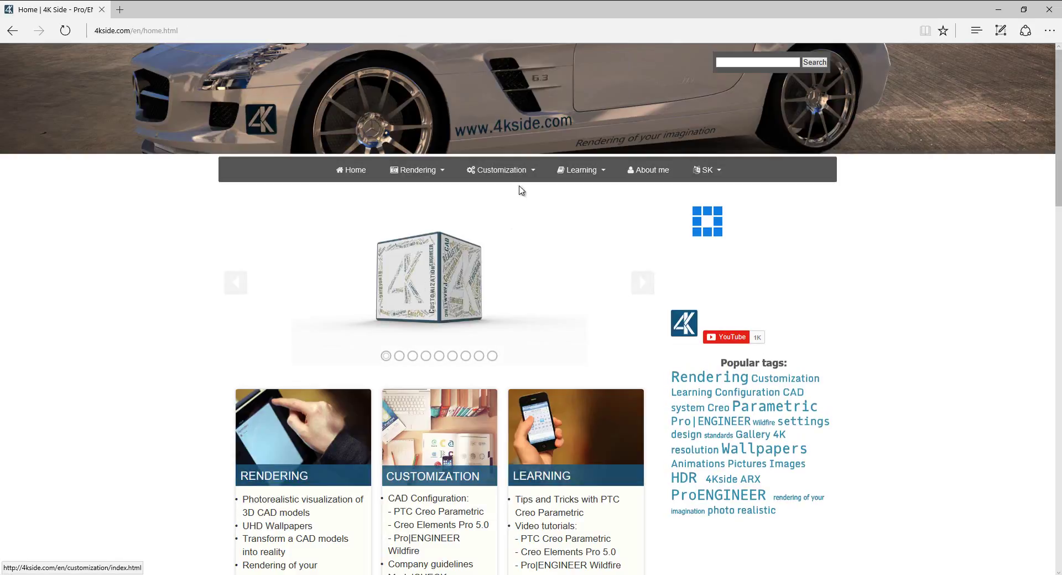
pyautogui.moveTo(498, 177)
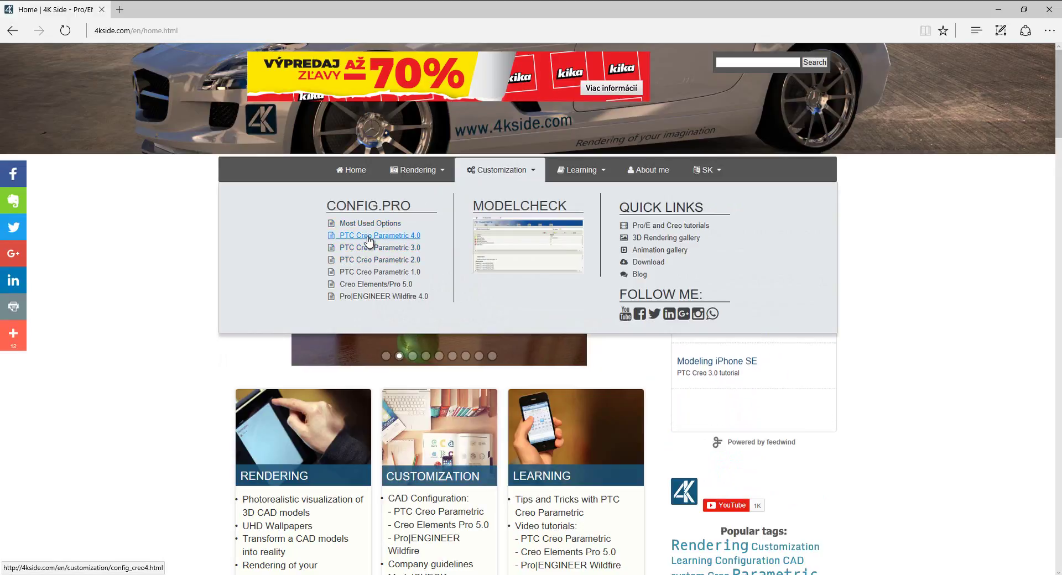
pyautogui.click(369, 238)
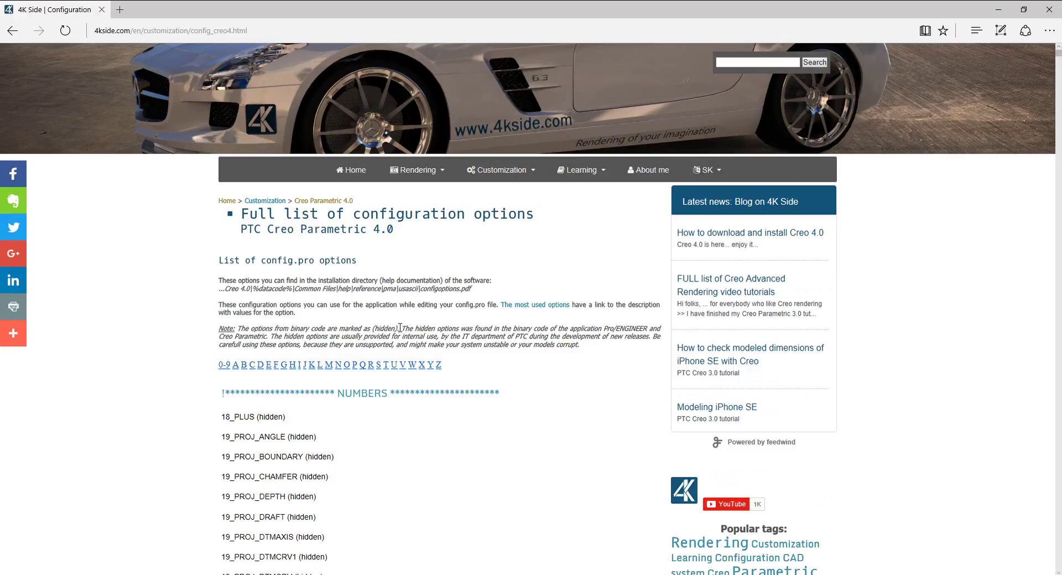
# Step: Find 'maxim' on the page and select the OPEN_WINDOW_MAXIMIZED option name
pyautogui.hotkey('ctrl', 'f')
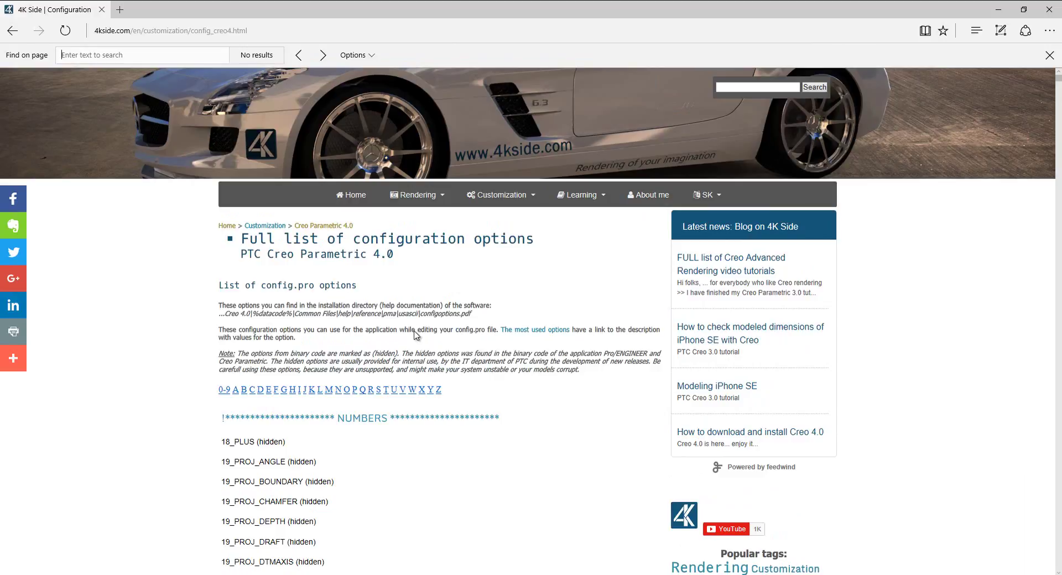
pyautogui.write('maxim')
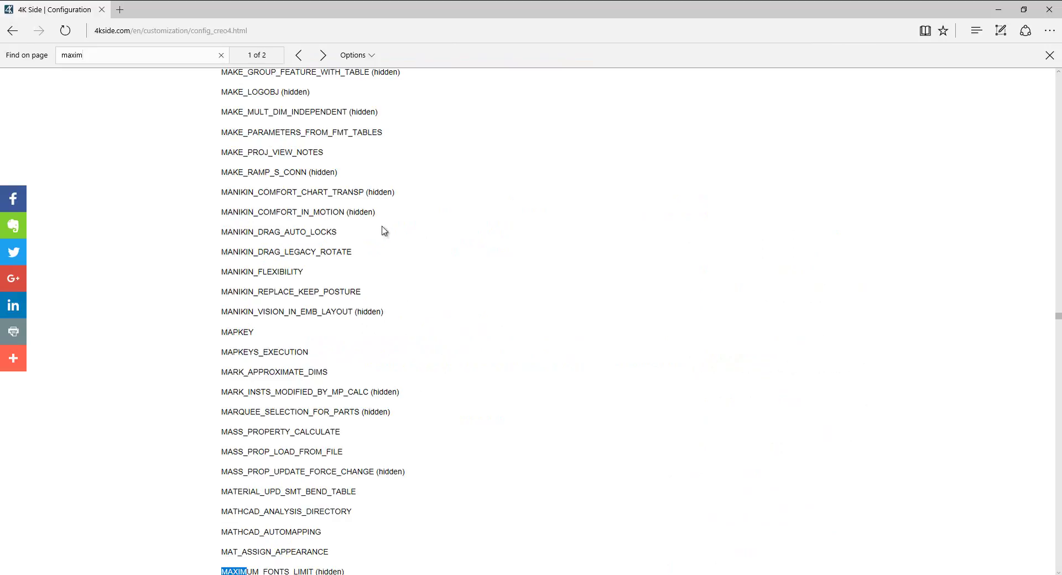
pyautogui.click(323, 54)
pyautogui.scroll(-2, 404, 434)
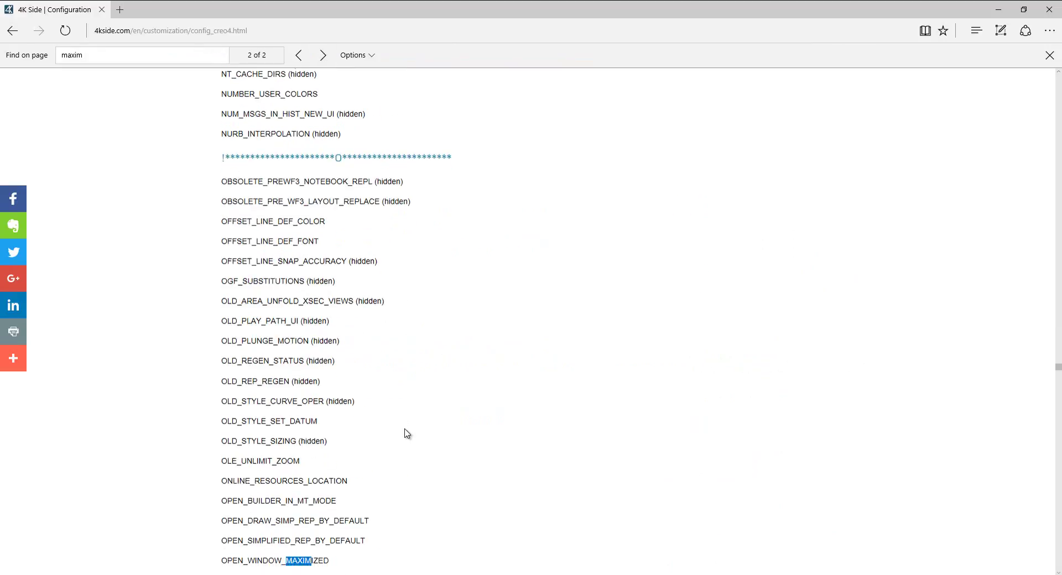
pyautogui.moveTo(225, 494); pyautogui.dragTo(331, 496)
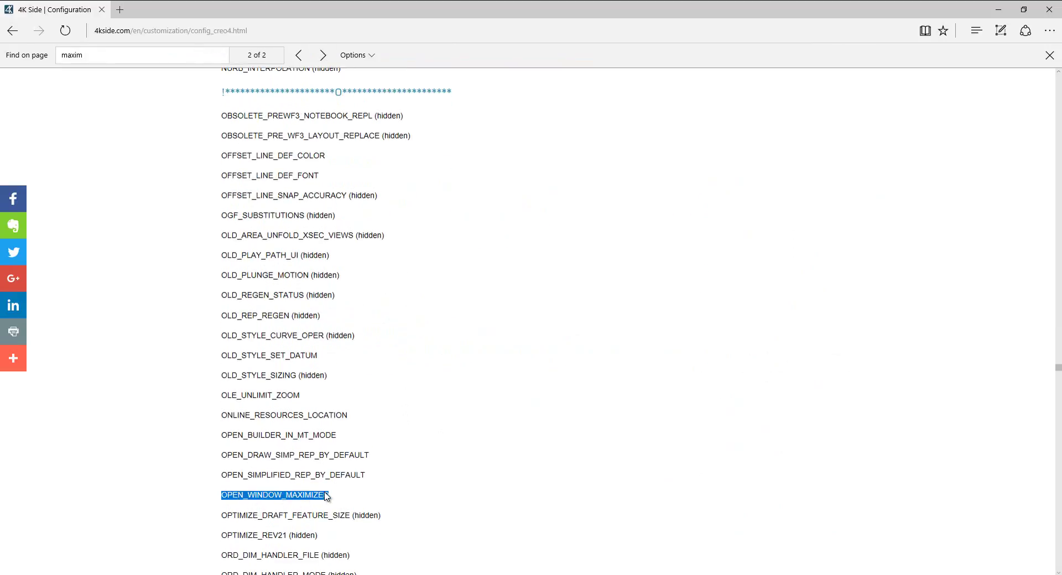
# Step: Minimize Edge and show the Configuration Editor under Creo's File > Options
pyautogui.click(998, 10)
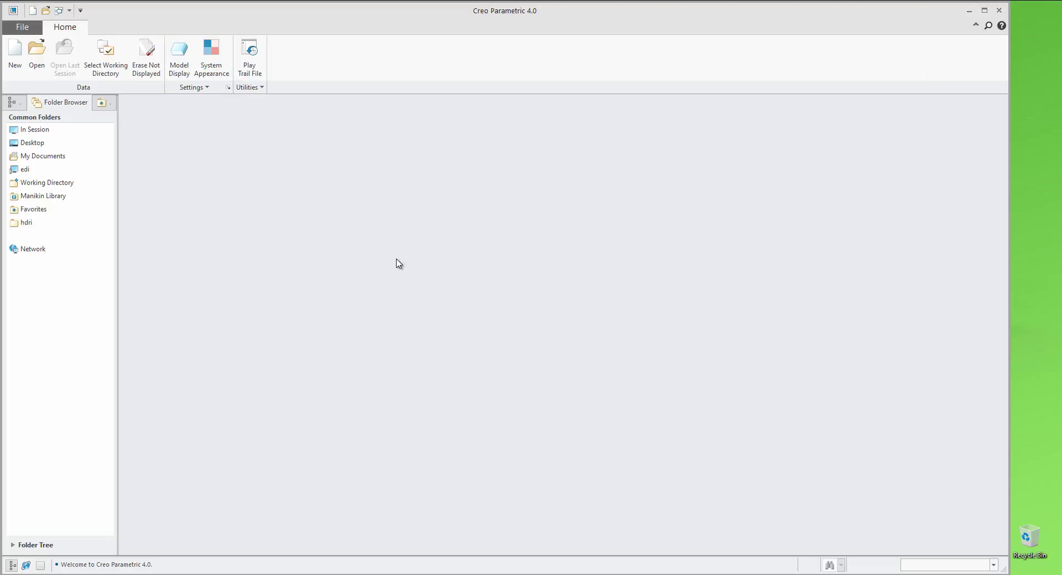
pyautogui.click(31, 28)
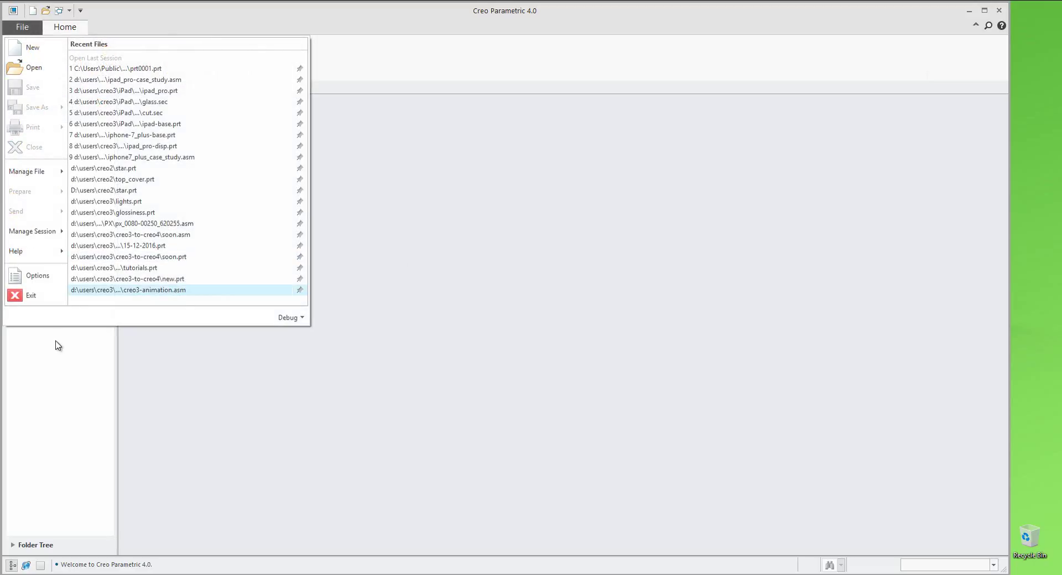
pyautogui.click(37, 283)
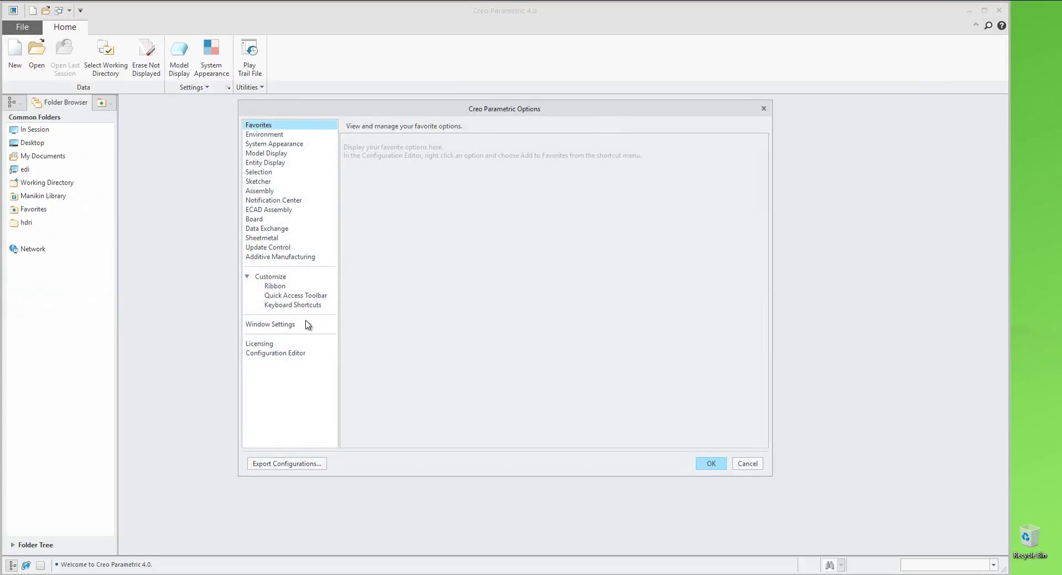
pyautogui.click(275, 354)
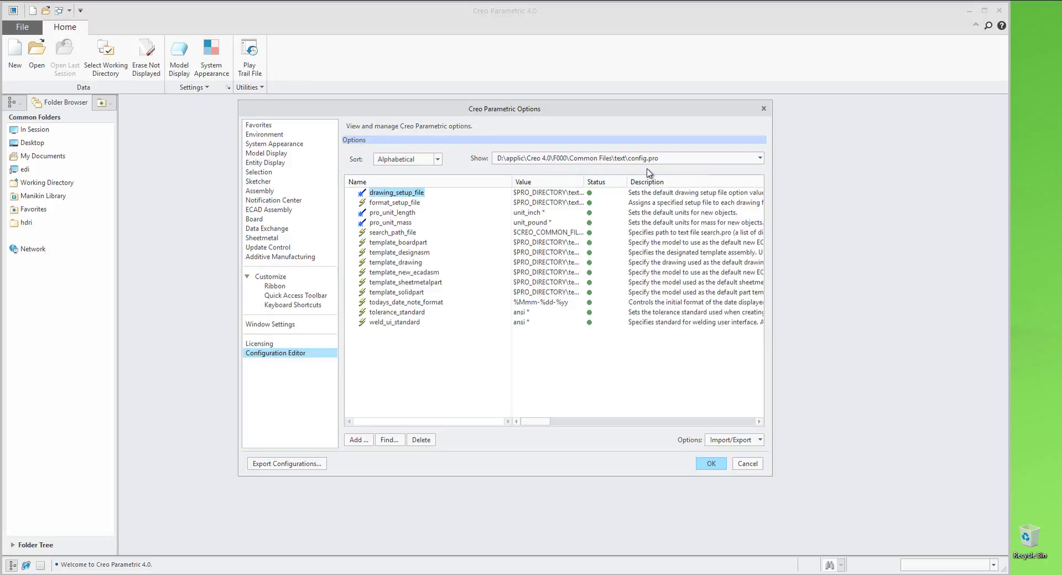
# Step: Add the option open_window_maximized with value yes to the configuration
pyautogui.click(358, 440)
pyautogui.write('open_window_maximized')
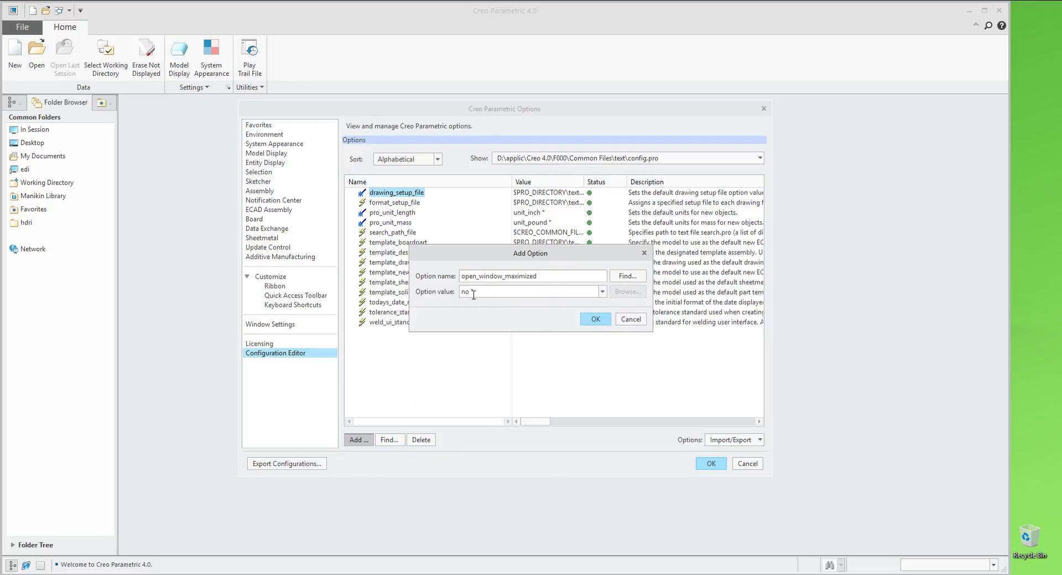
pyautogui.click(602, 292)
pyautogui.click(490, 313)
pyautogui.click(595, 321)
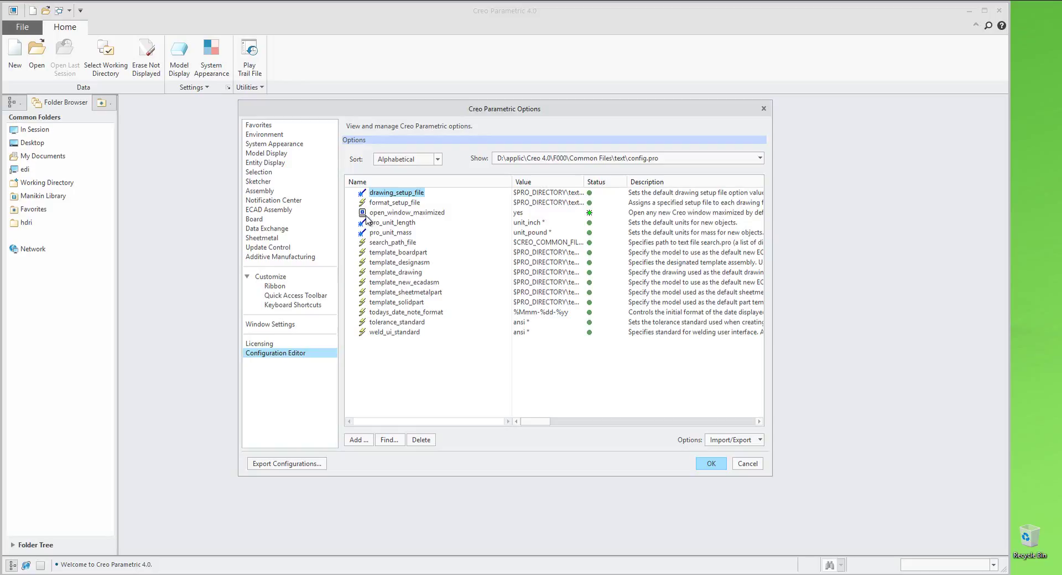
# Step: Apply the options, save them as config.pro in Public Documents, and exit Creo
pyautogui.click(712, 464)
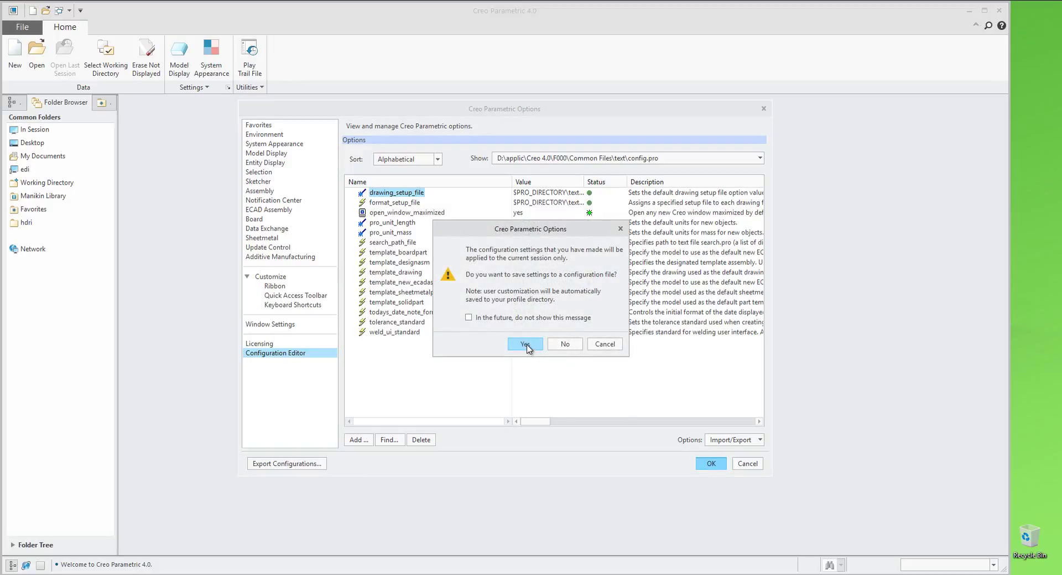
pyautogui.click(525, 344)
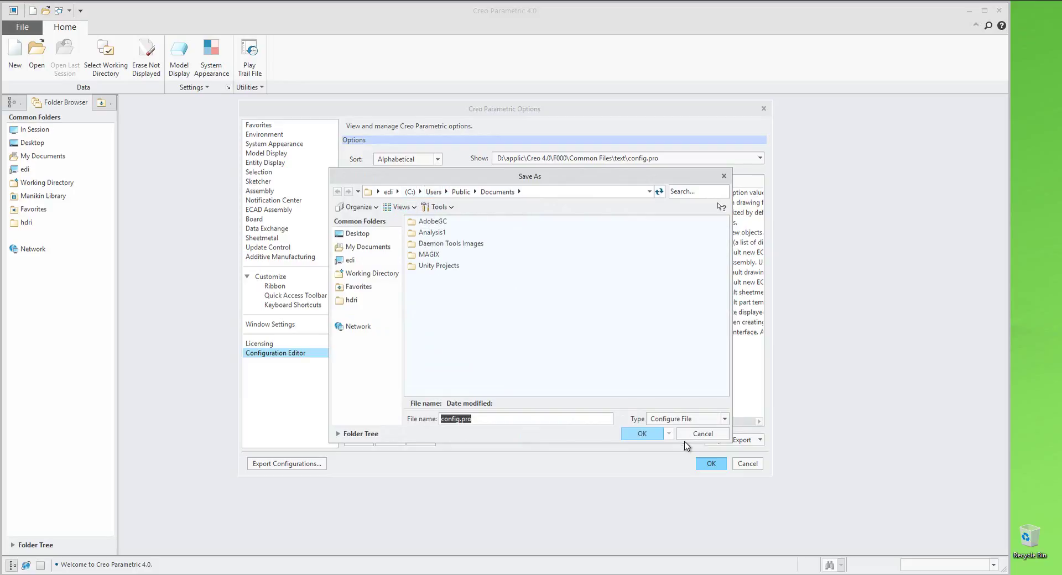
pyautogui.click(640, 435)
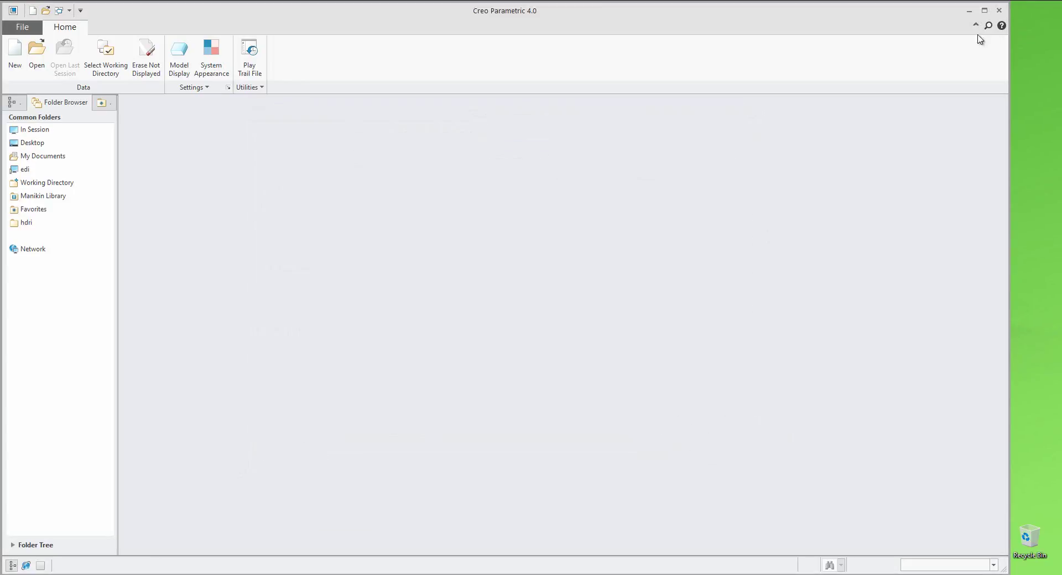
pyautogui.click(999, 10)
# Step: Confirm exit, then on relaunch verify open_window_maximized is yes in the Configuration Editor and close Options
pyautogui.click(592, 317)
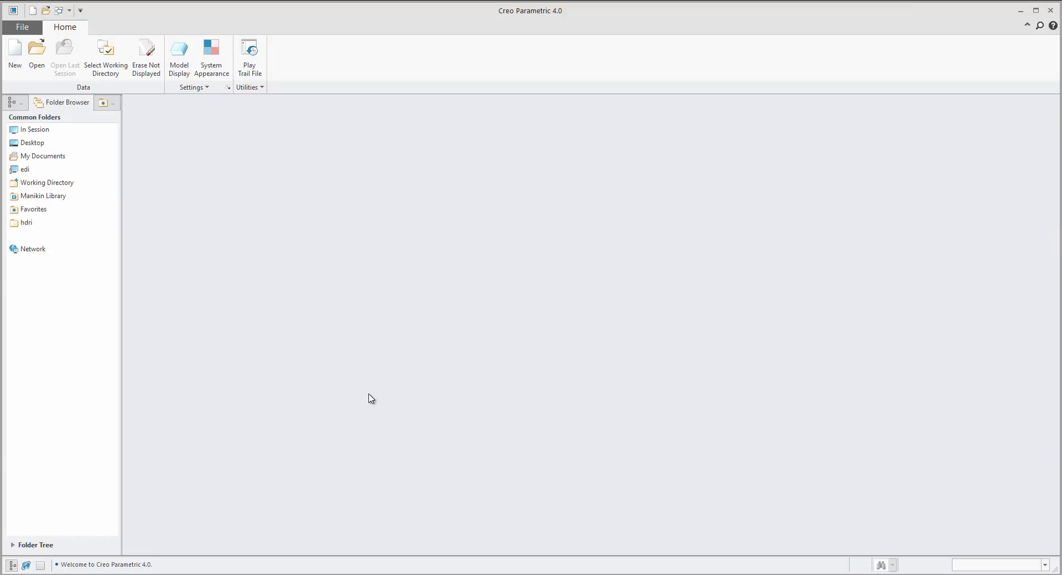
pyautogui.click(22, 27)
pyautogui.click(45, 275)
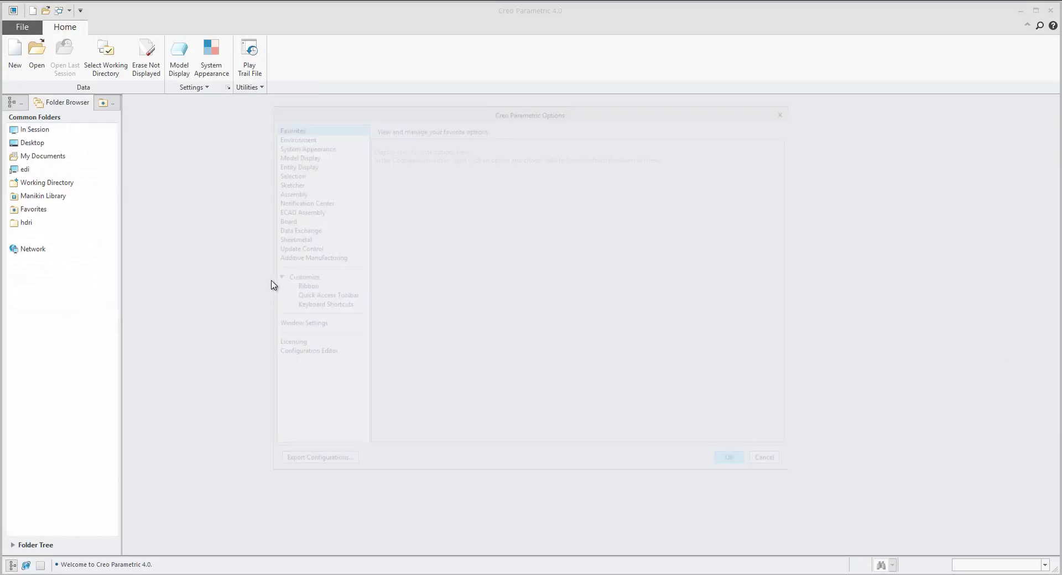
pyautogui.click(299, 354)
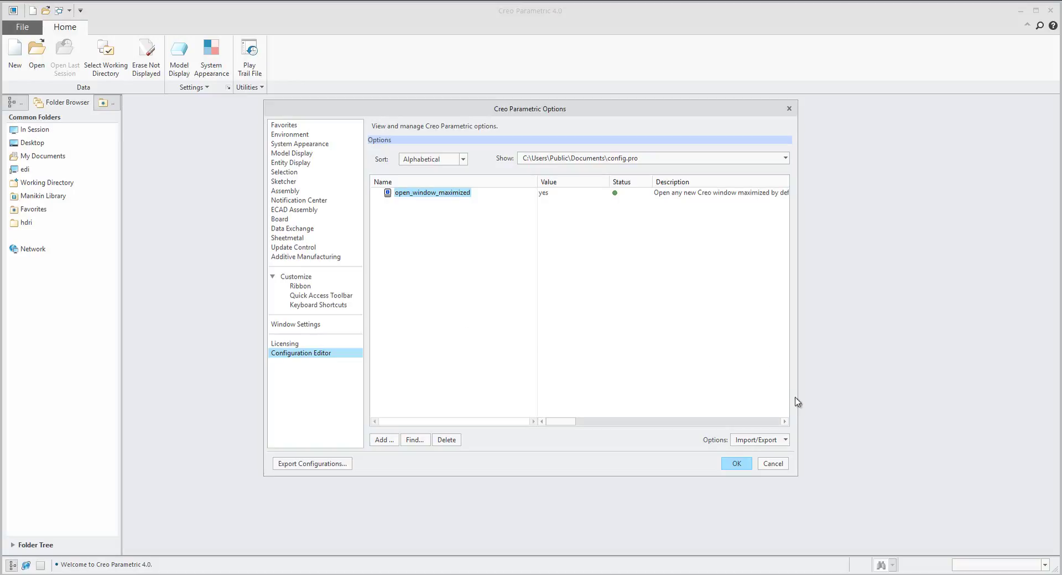
pyautogui.click(741, 463)
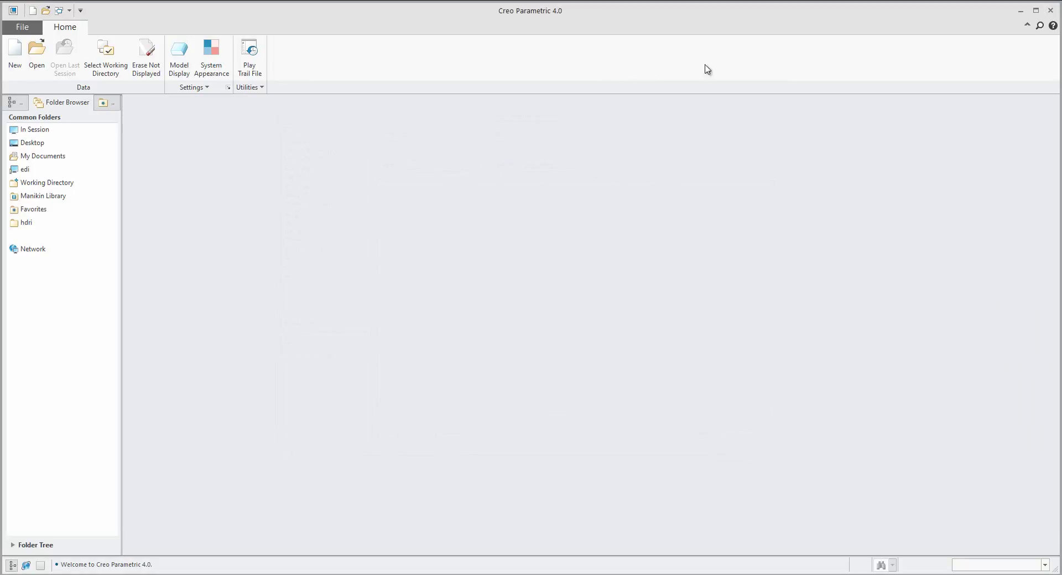
# Step: Exit Creo and confirm the desktop shortcut's Start in folder is C:\Users\Public\Documents
pyautogui.click(1050, 12)
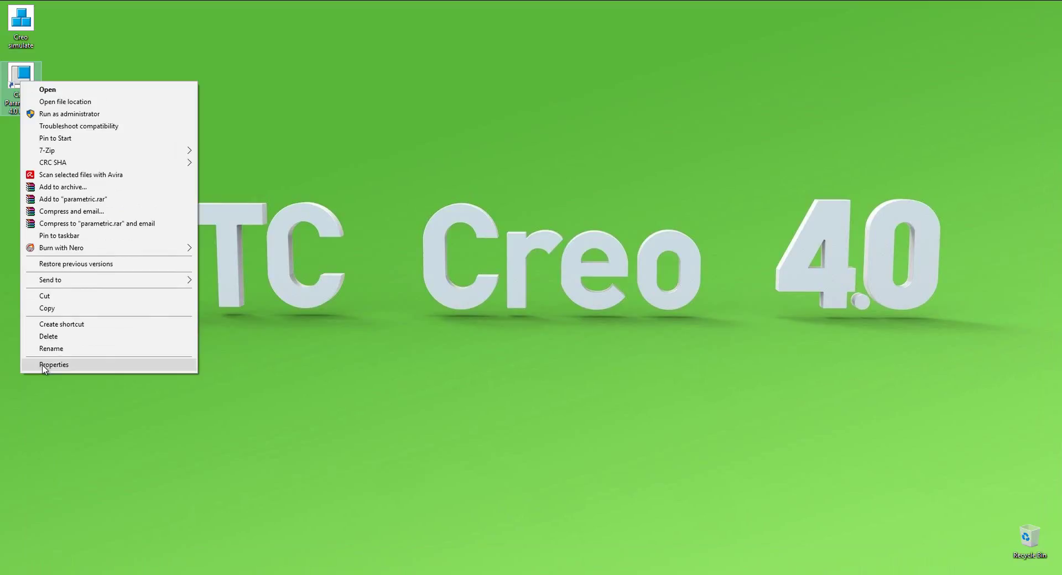
pyautogui.click(45, 367)
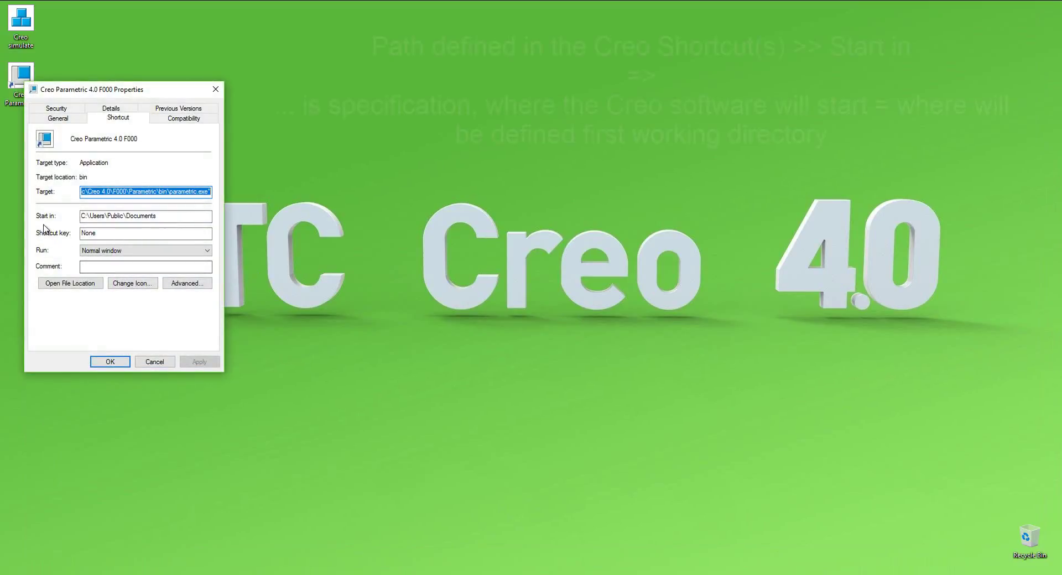
pyautogui.moveTo(162, 216); pyautogui.dragTo(80, 216)
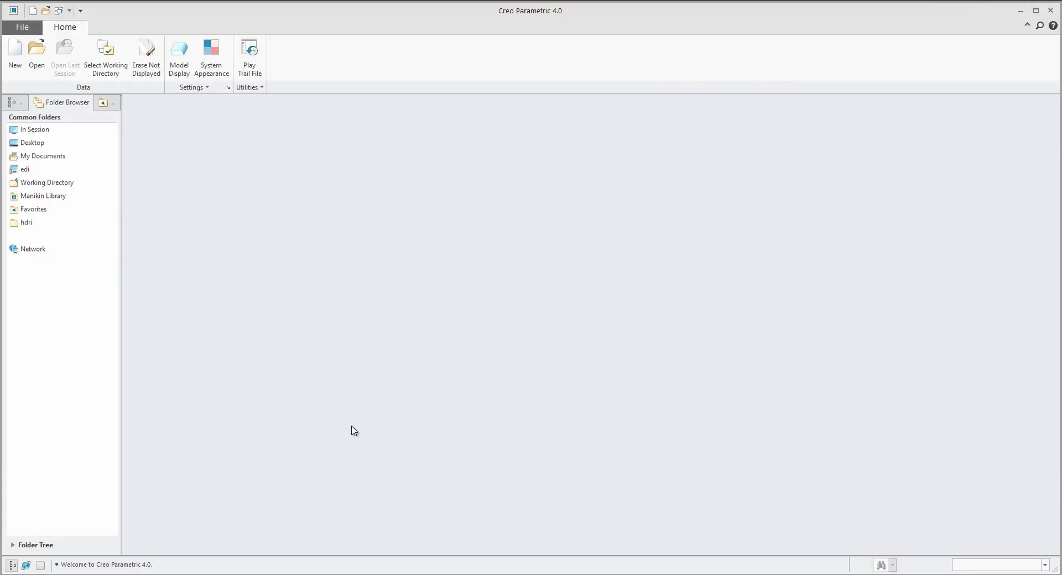
# Step: Show the built-in browser and move from the PARTcommunity page to the 3DModelSpace page
pyautogui.click(27, 566)
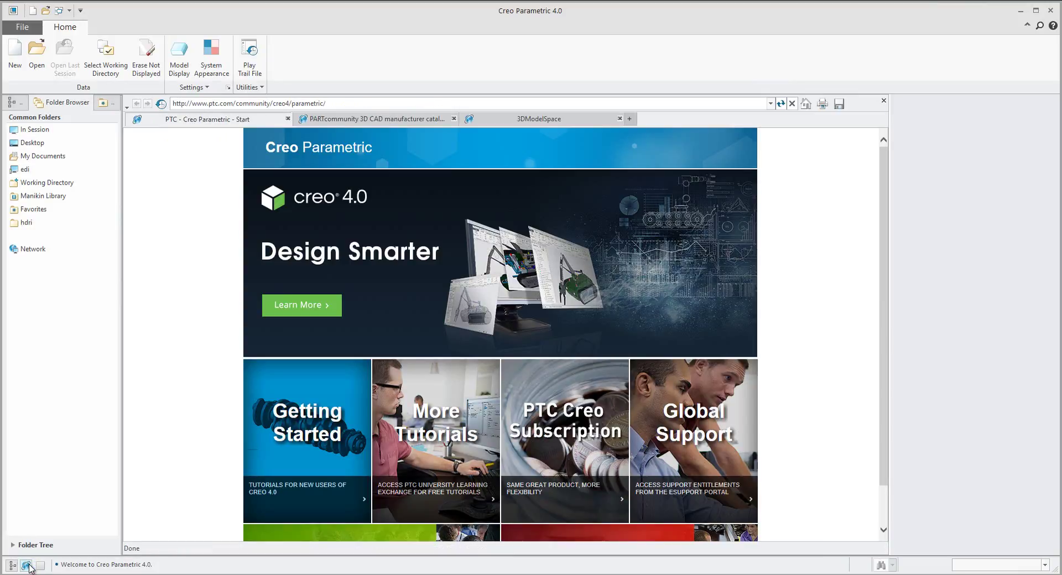
pyautogui.click(377, 120)
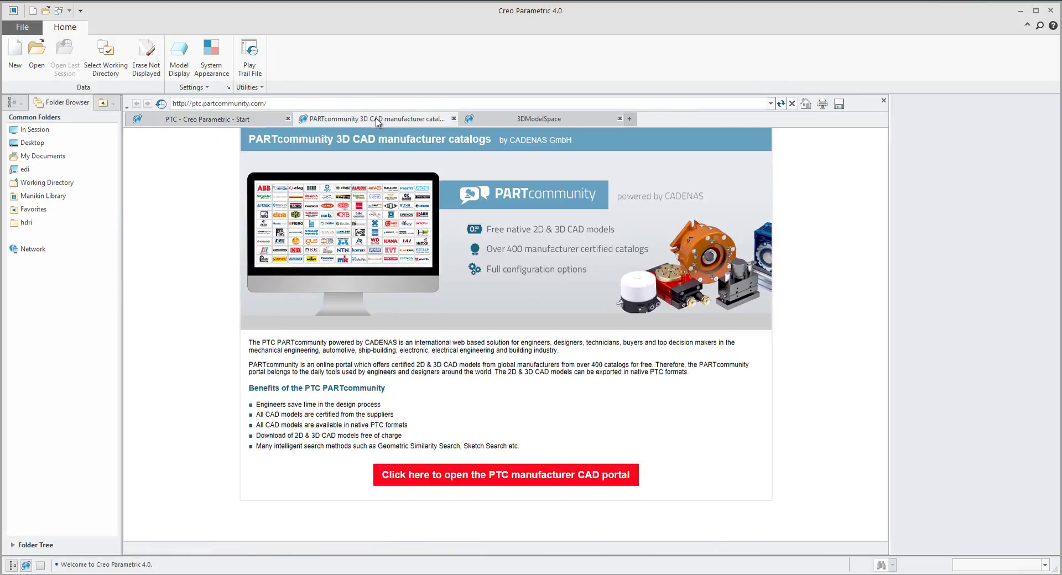
pyautogui.click(567, 124)
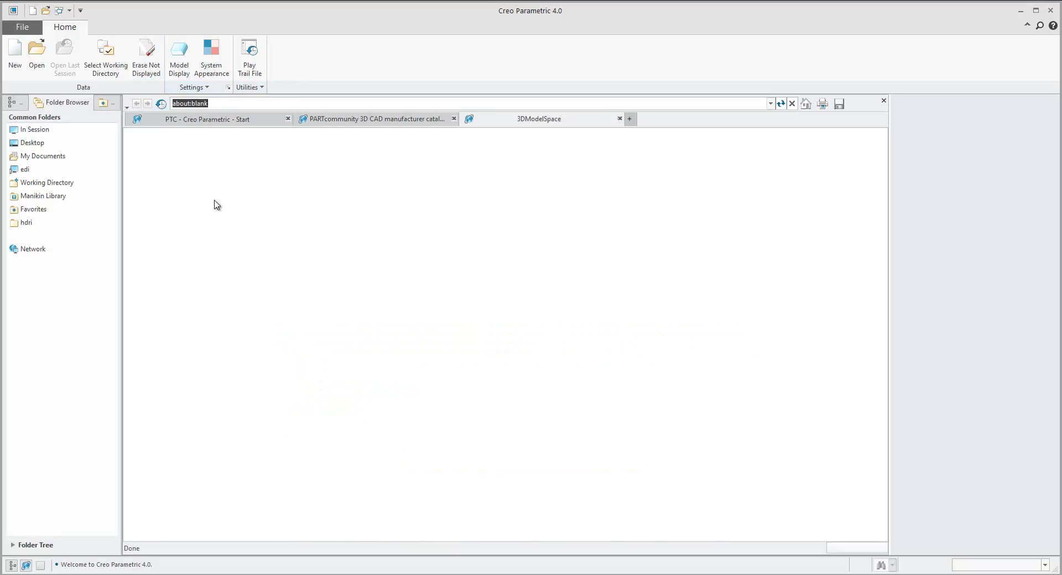